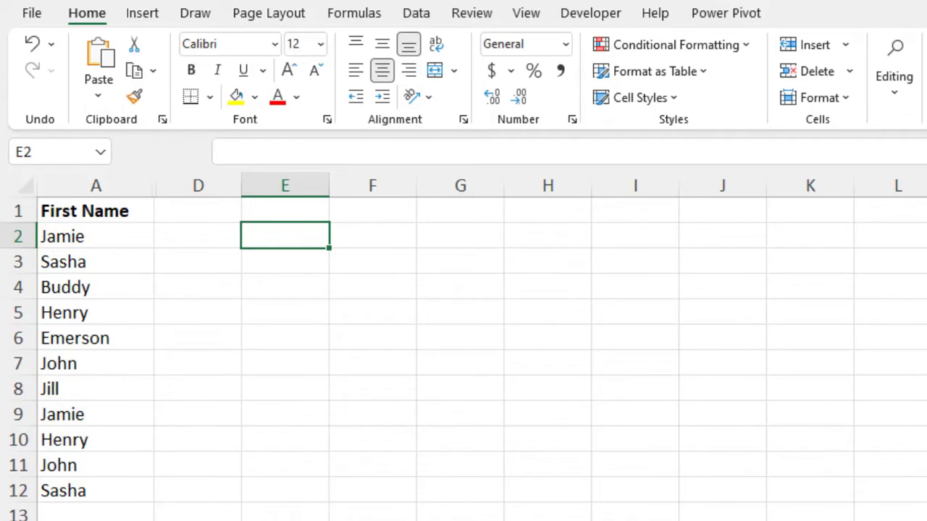
- Enter =UNIQUE(A2:A12) in E2, spilling seven distinct first names from Jamie to Jill
key(F2)
text(=)
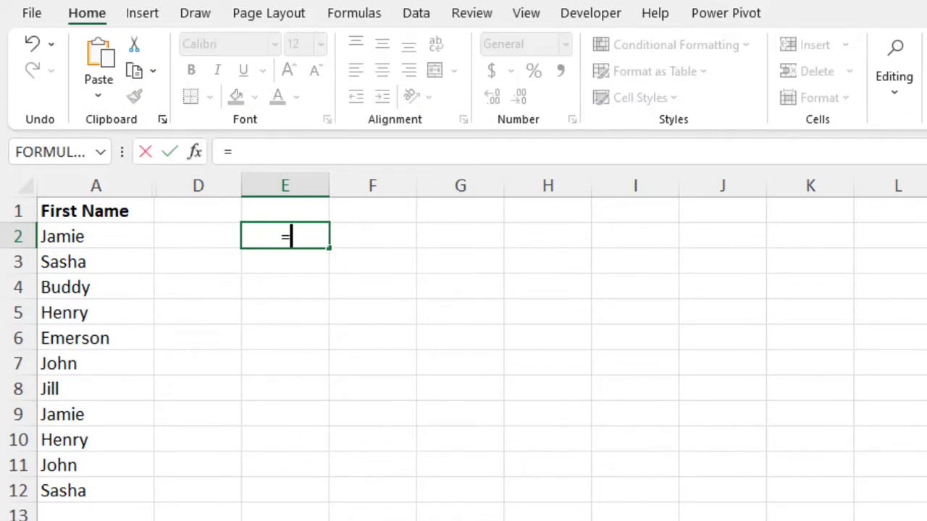
text(UNIQ)
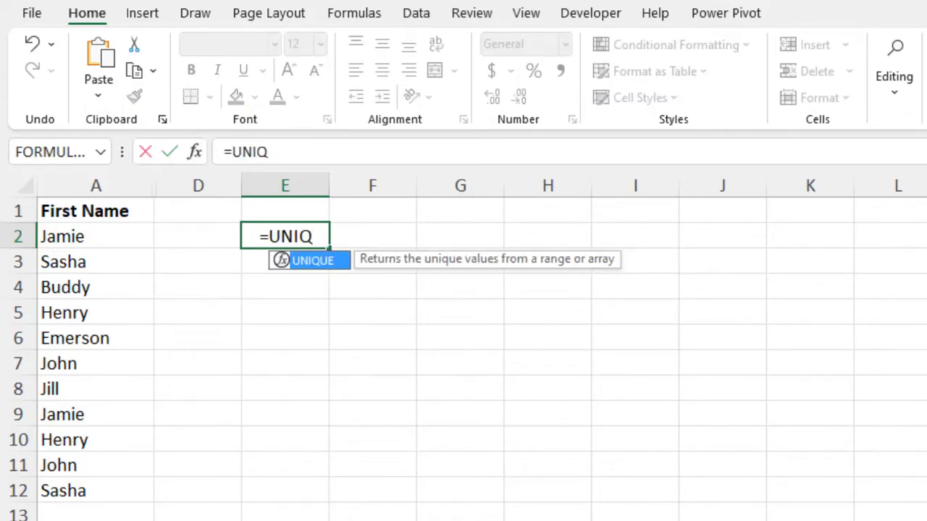
text(UE)
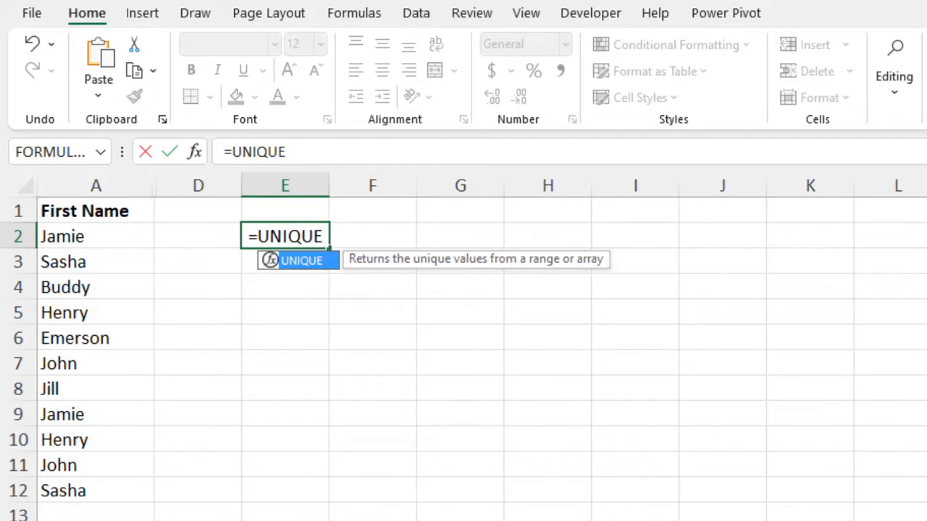
text(()
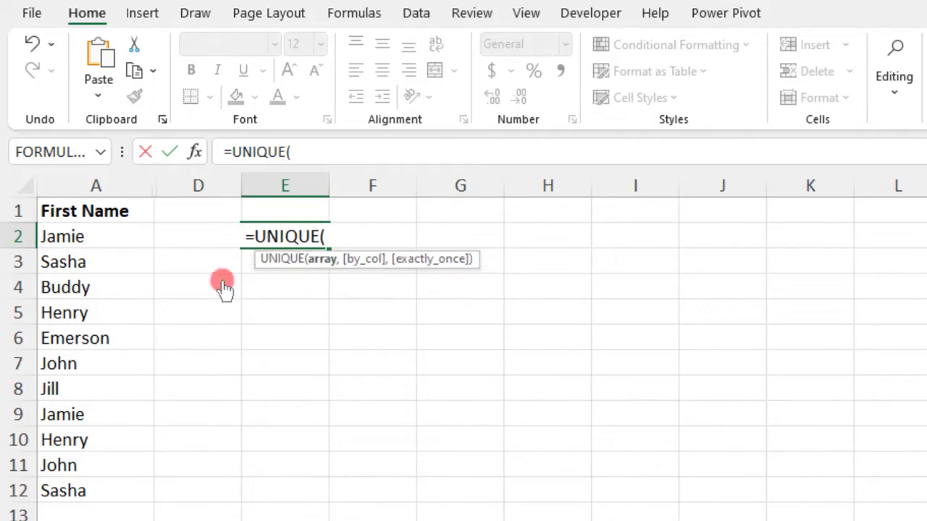
drag(118, 237, 67, 494)
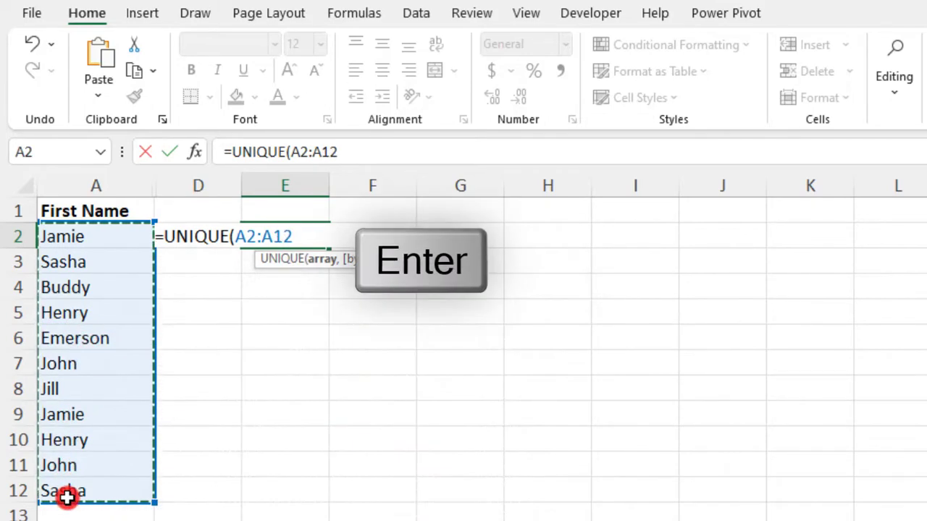
key(Return)
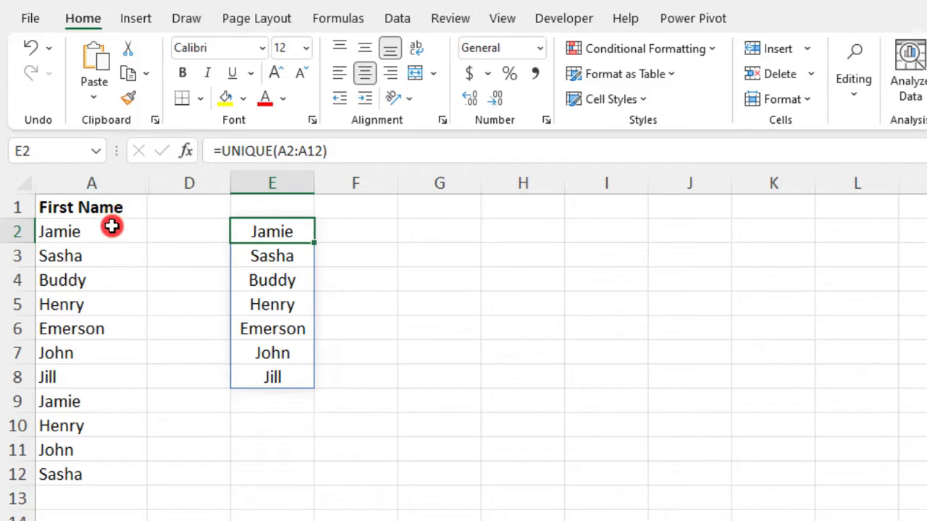
drag(111, 226, 97, 401)
ctrl+click(290, 234)
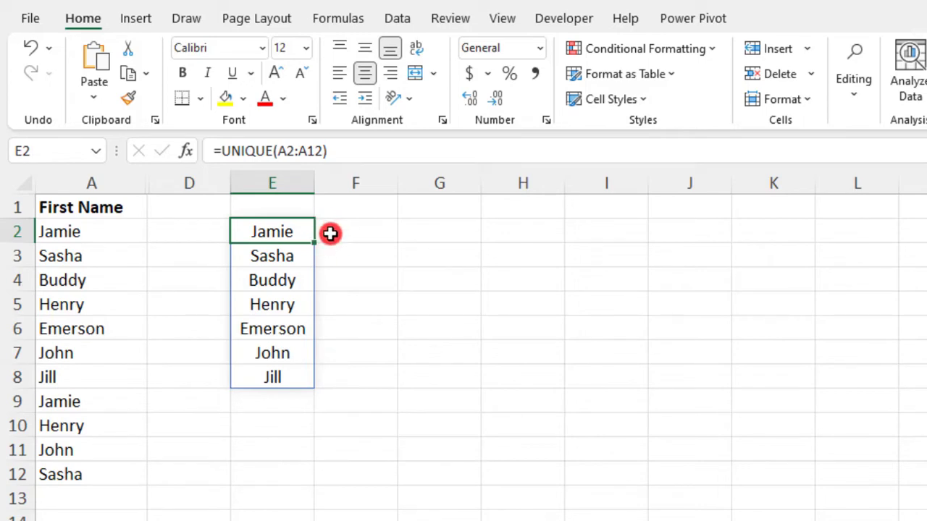
- Enter =UNIQUE(A2:A12,FALSE) in F2 to spill the seven distinct names again
click(361, 235)
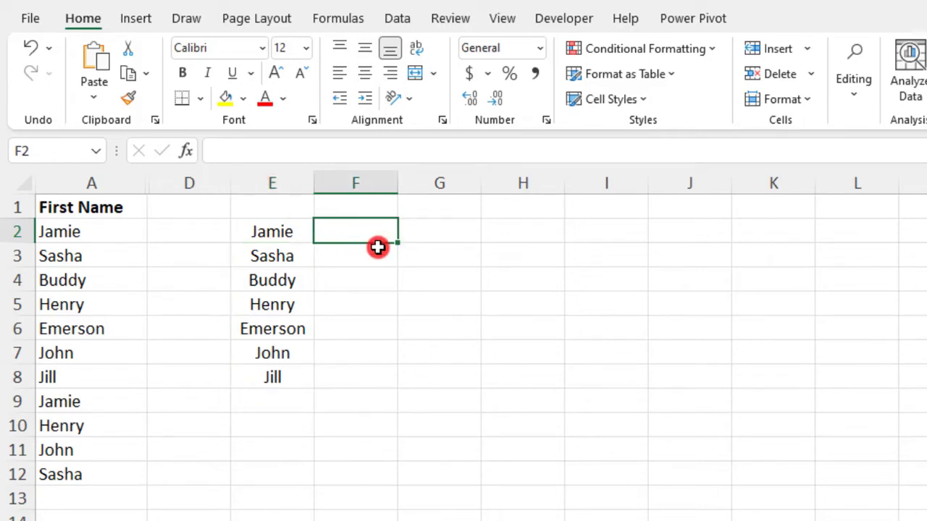
text(=)
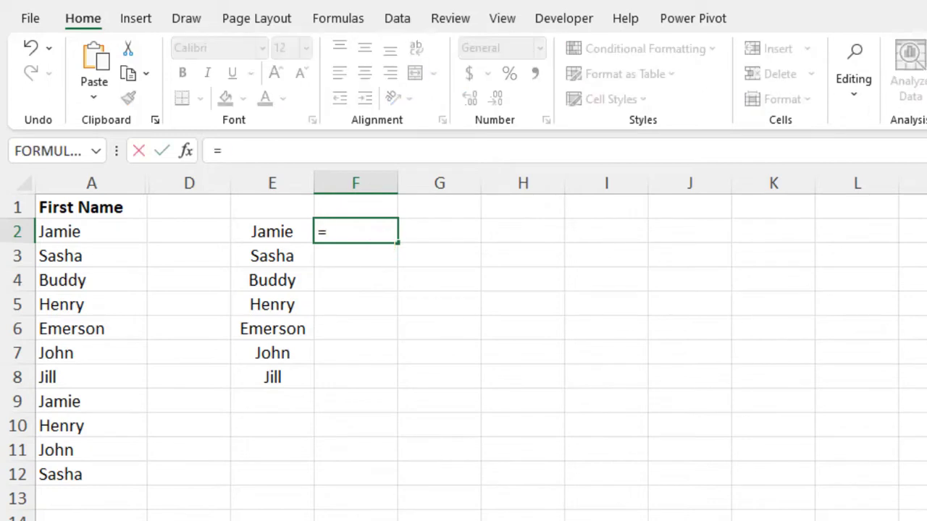
text(UNIQU)
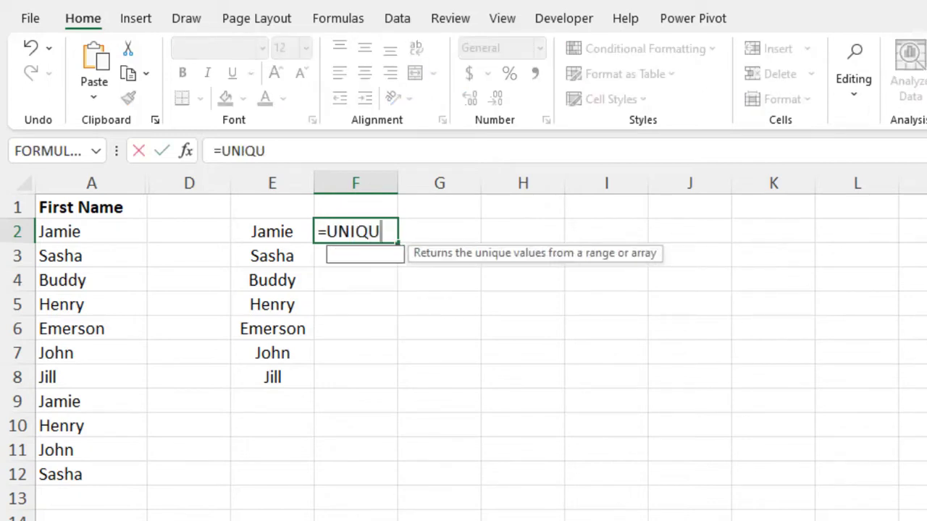
text(E()
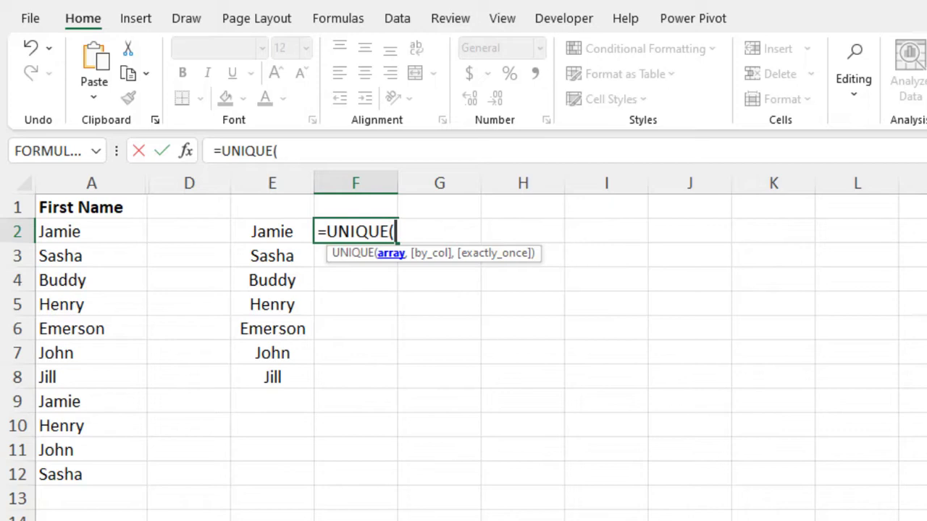
drag(120, 236, 105, 471)
text(,)
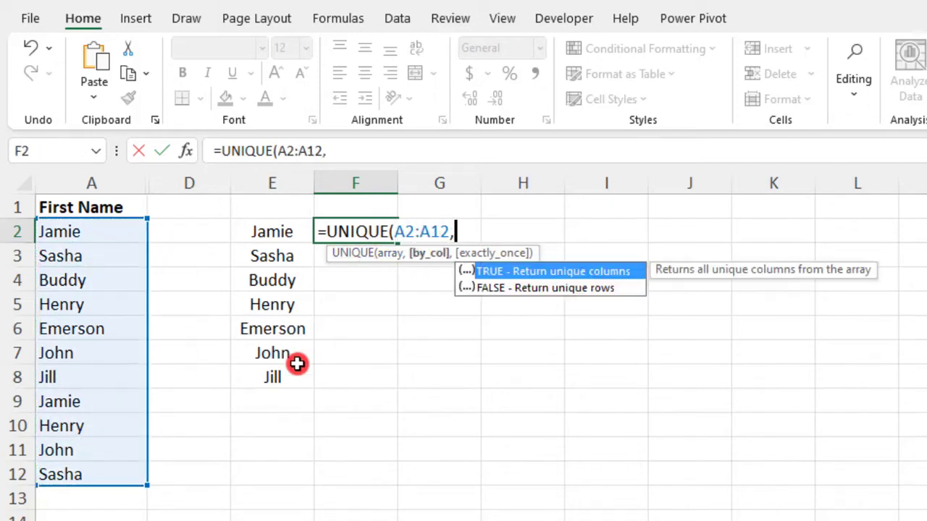
click(548, 290)
double_click(548, 289)
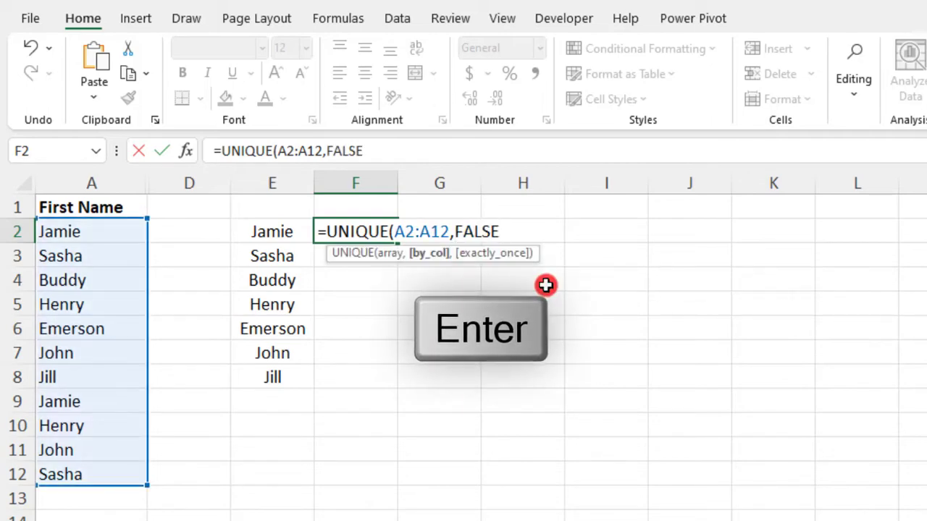
key(Return)
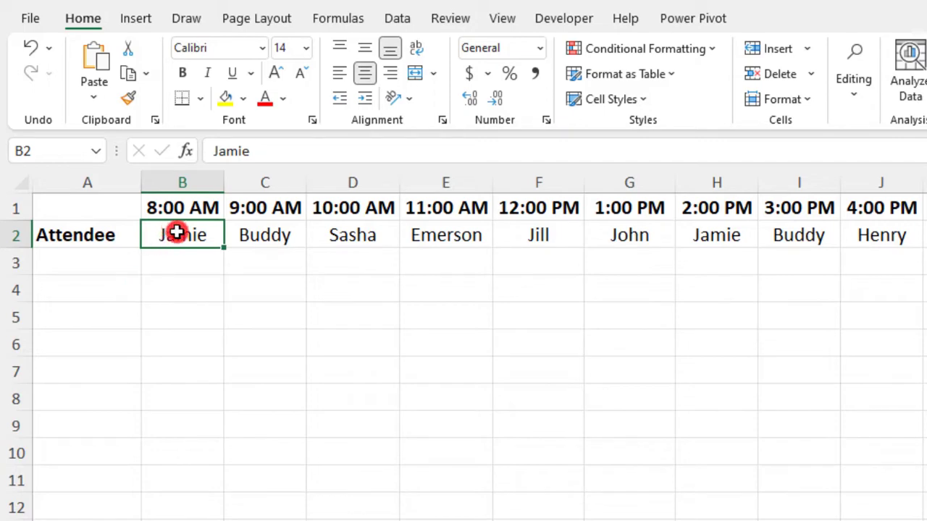
- Select the attendee names along row 2, B2 through J2
drag(177, 233, 882, 239)
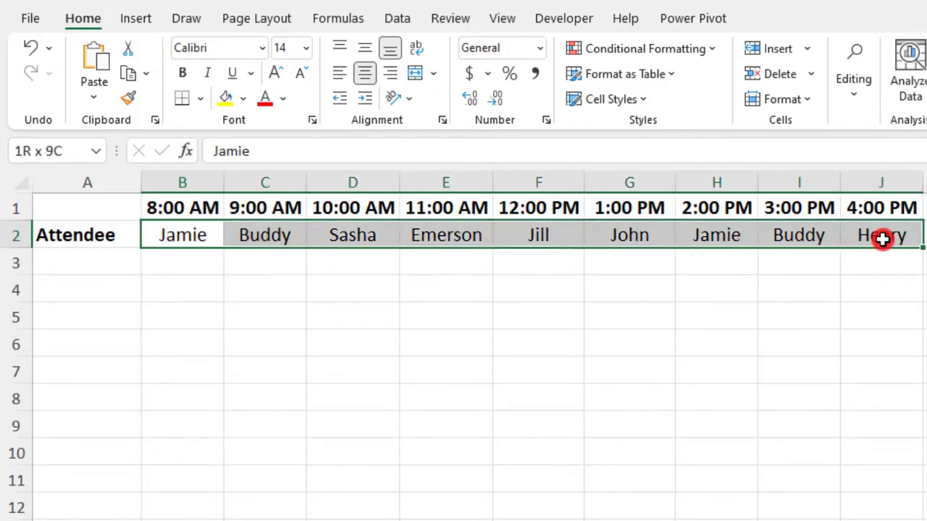
click(203, 238)
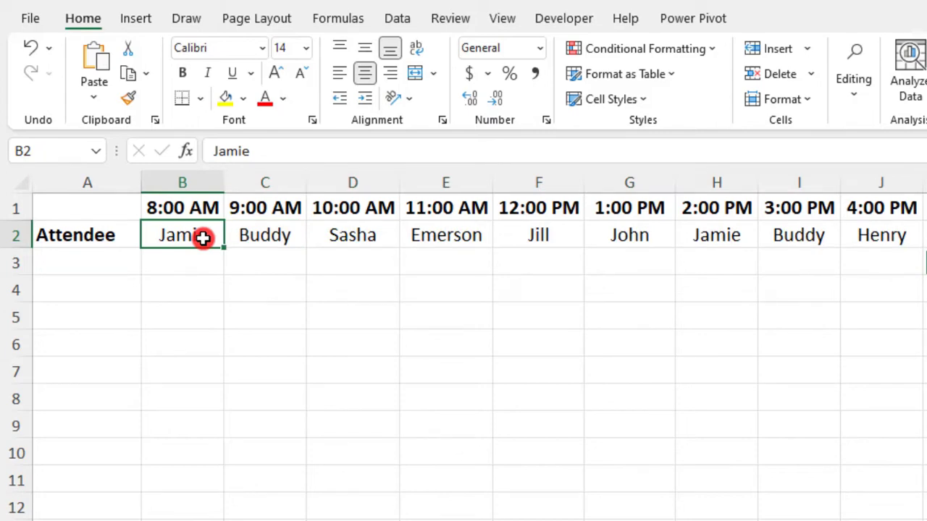
drag(203, 238, 515, 224)
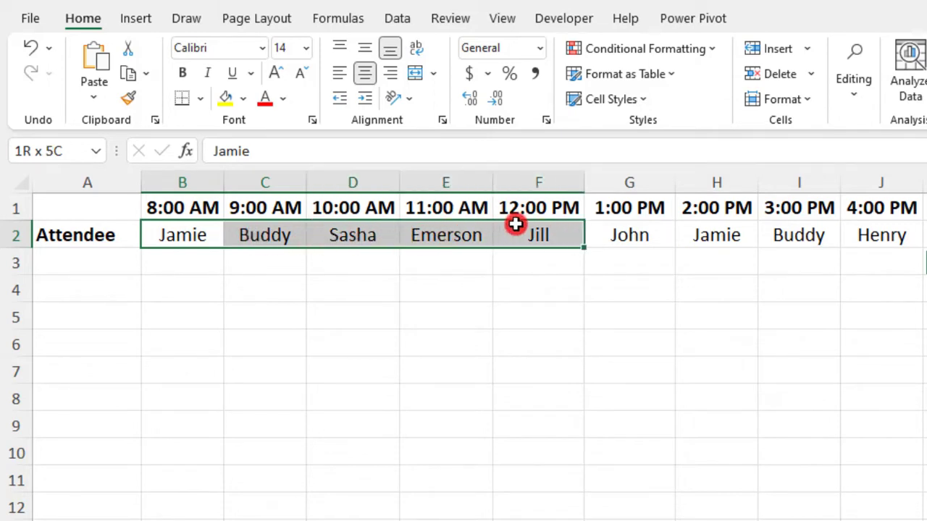
- Enter =UNIQUE(B2:J2,TRUE) in B4 to list each attendee once across row 4
click(153, 291)
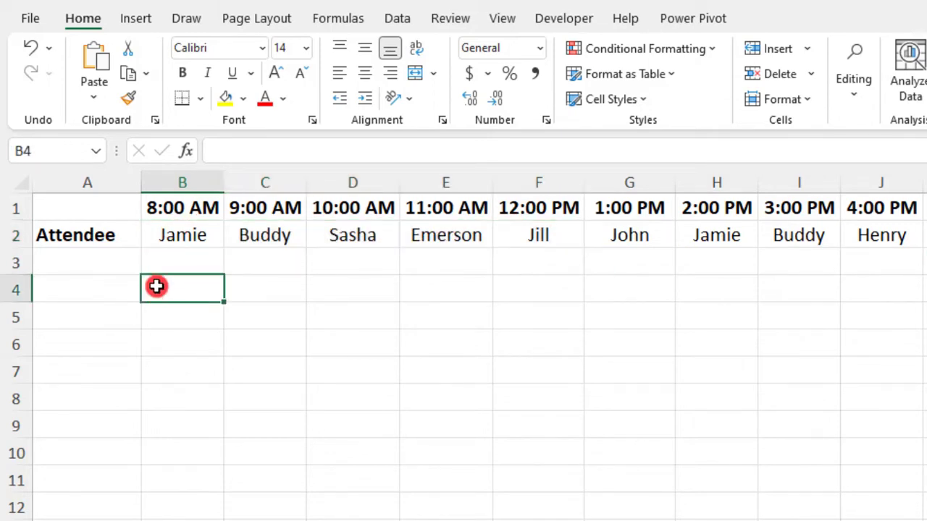
text(=)
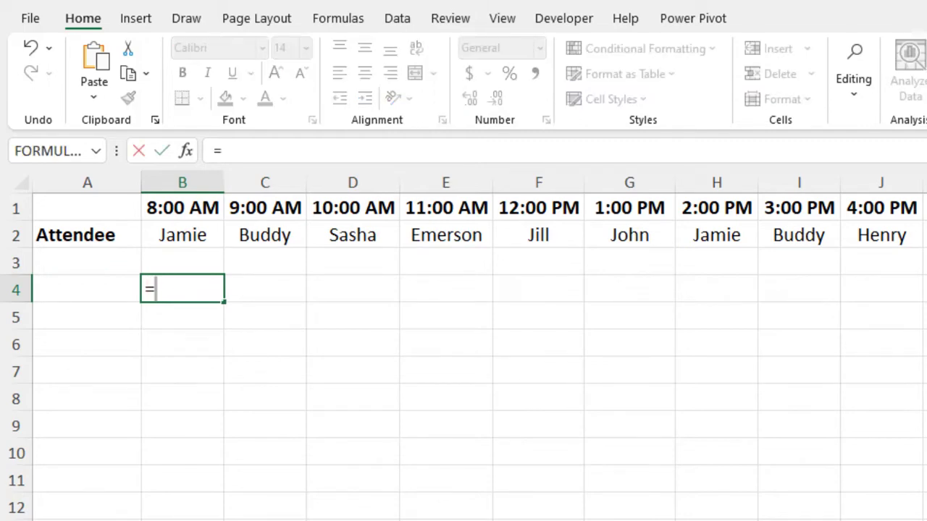
text(UN)
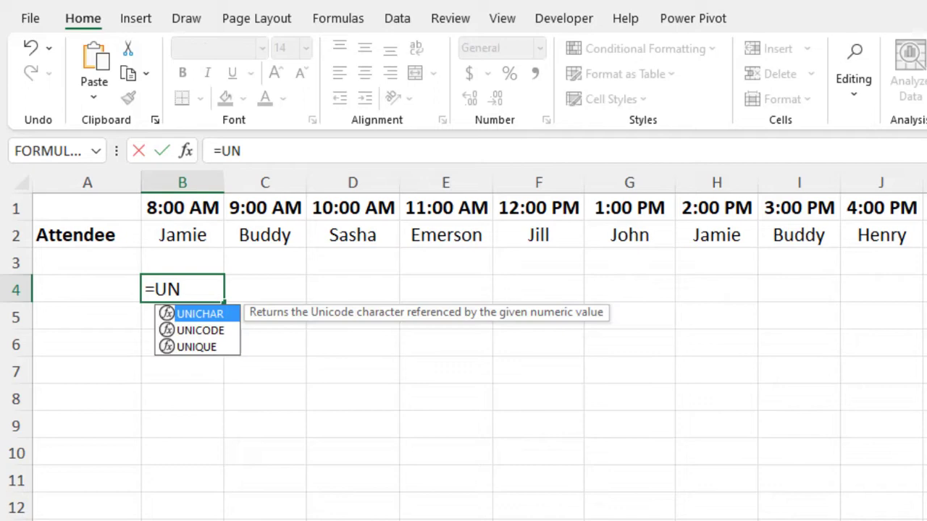
text(IQU)
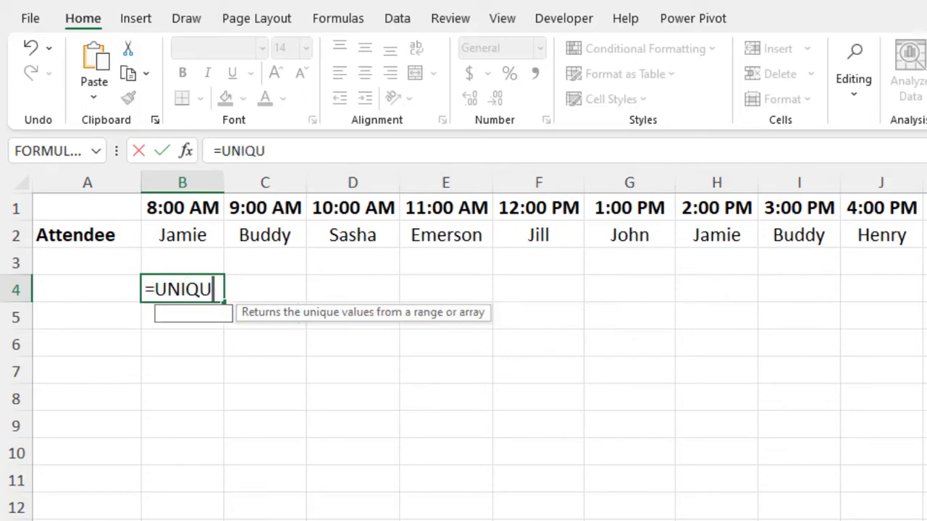
text(E()
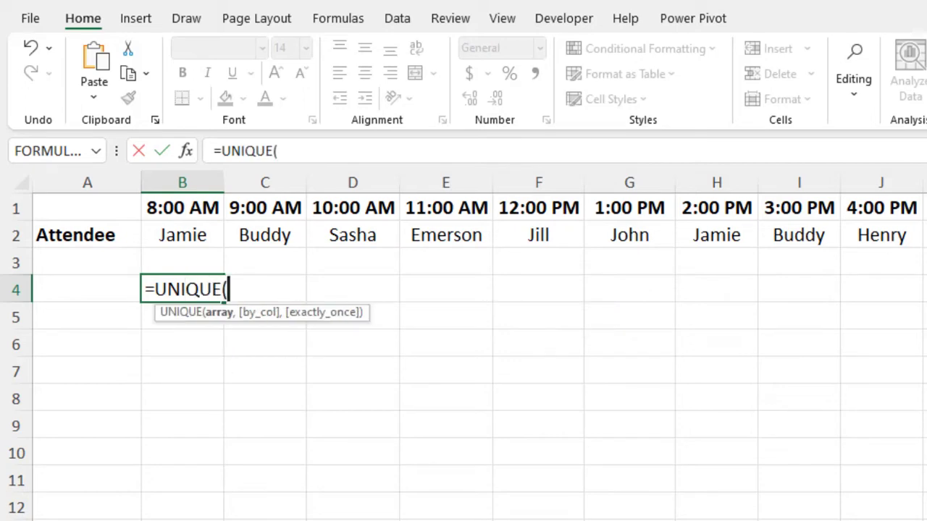
click(194, 241)
drag(194, 242, 866, 233)
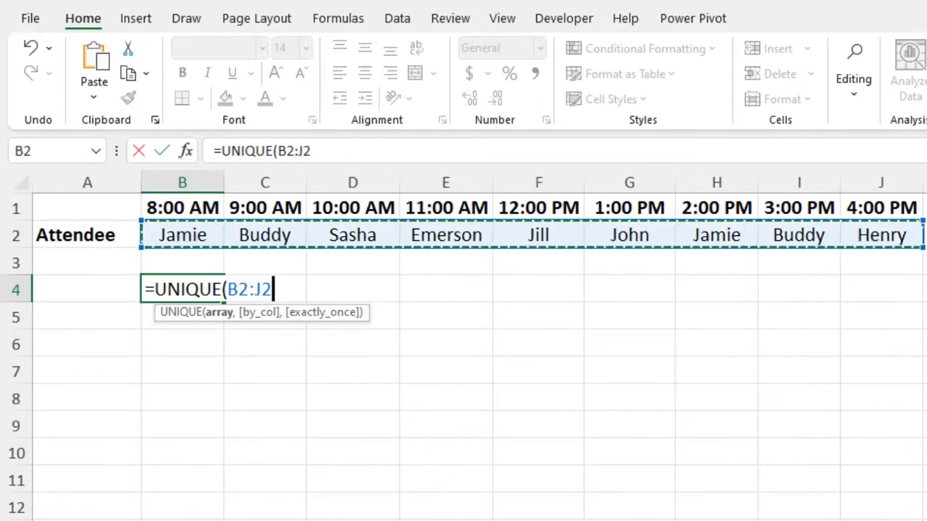
text(,)
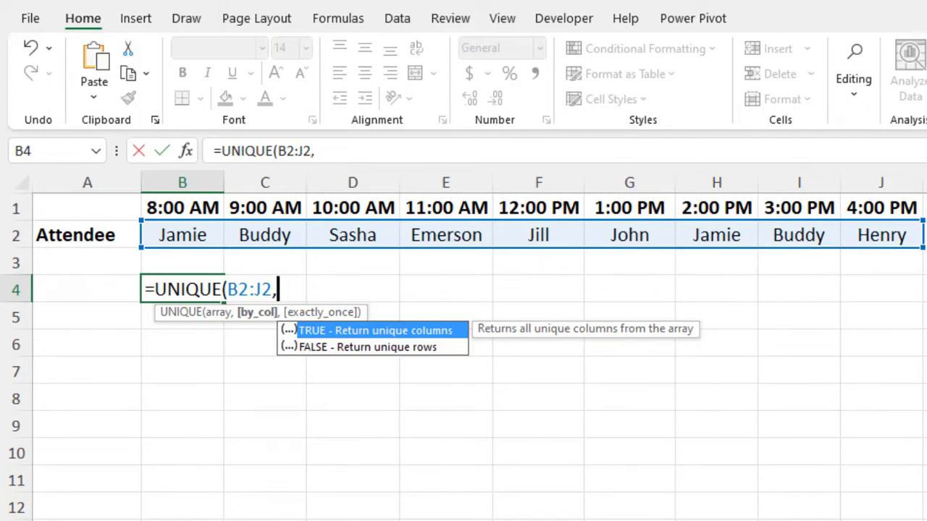
text(TRUE)
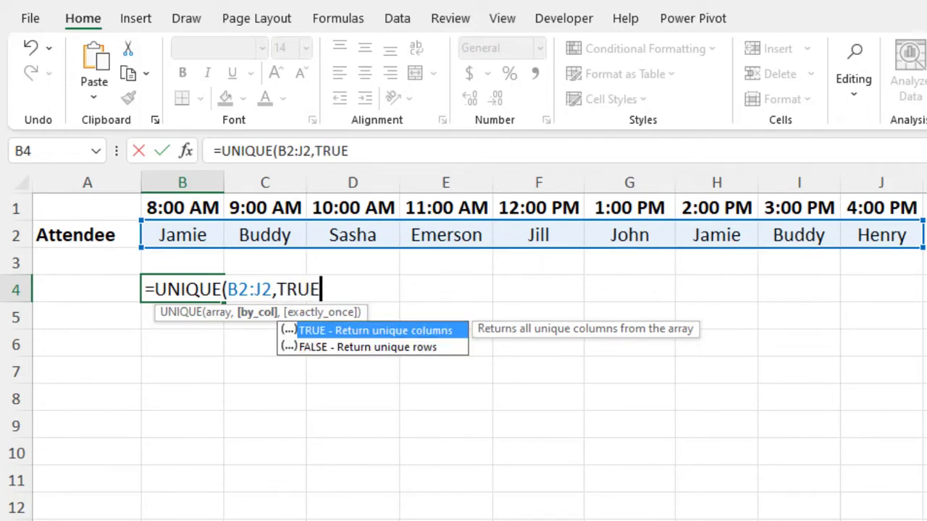
text())
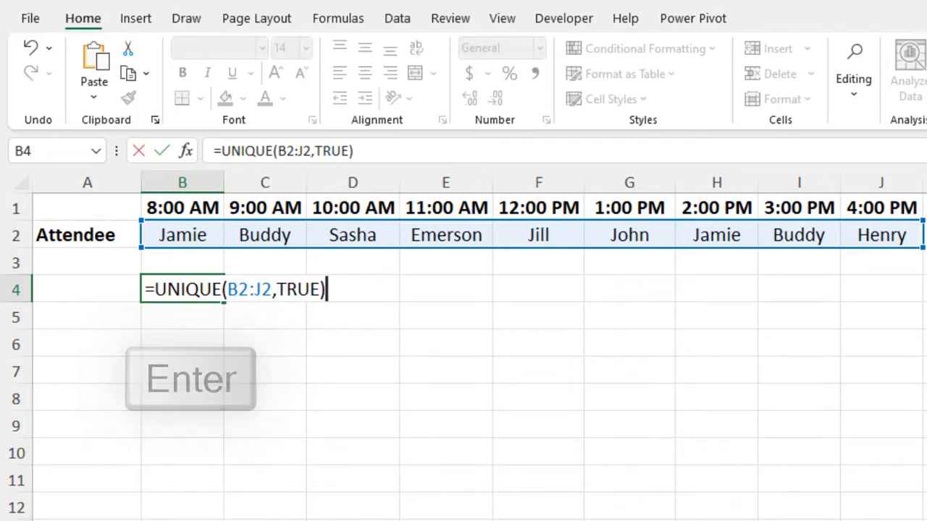
key(Return)
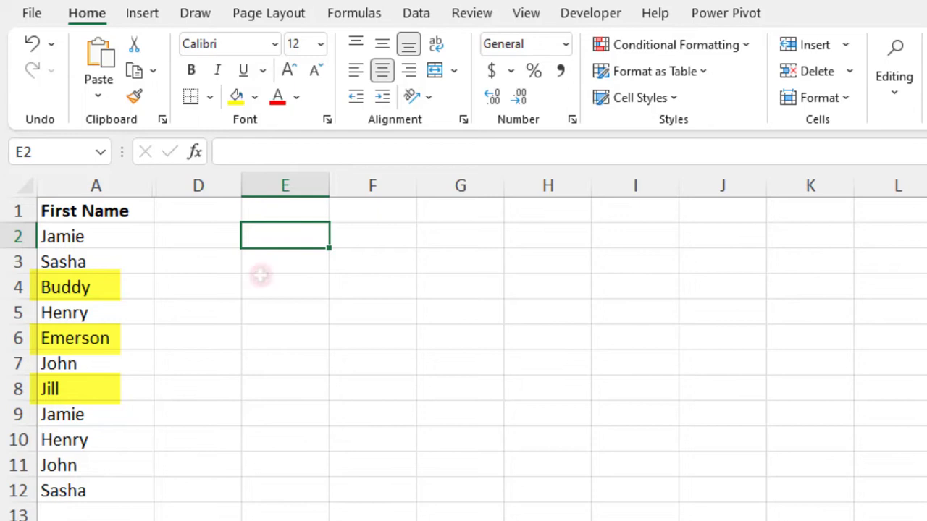
- Enter =UNIQUE(A2:A12,,TRUE) in E2 to list Buddy, Emerson and Jill
text(=UN)
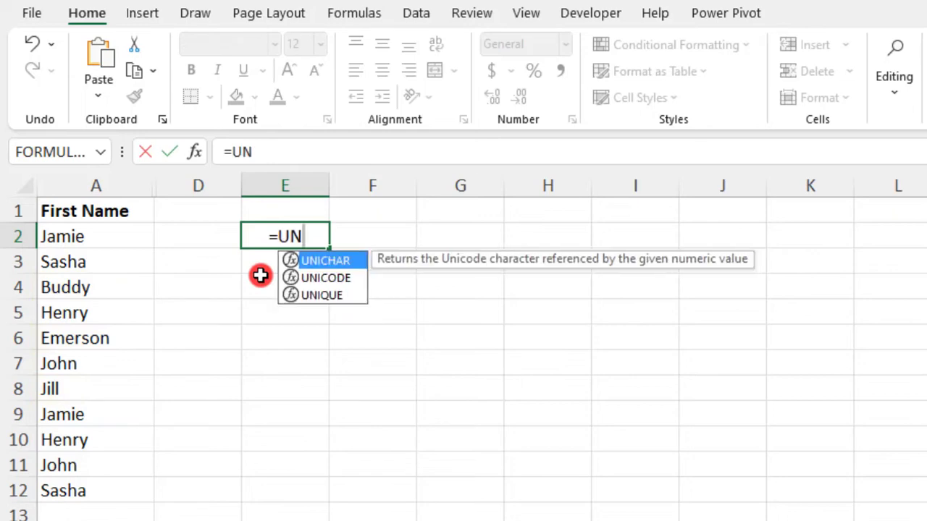
text(IQUE()
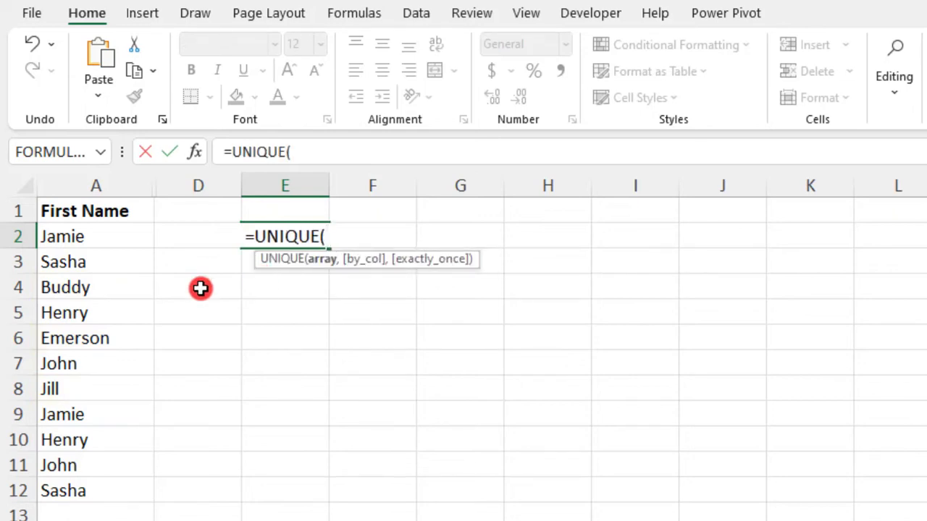
drag(147, 230, 139, 491)
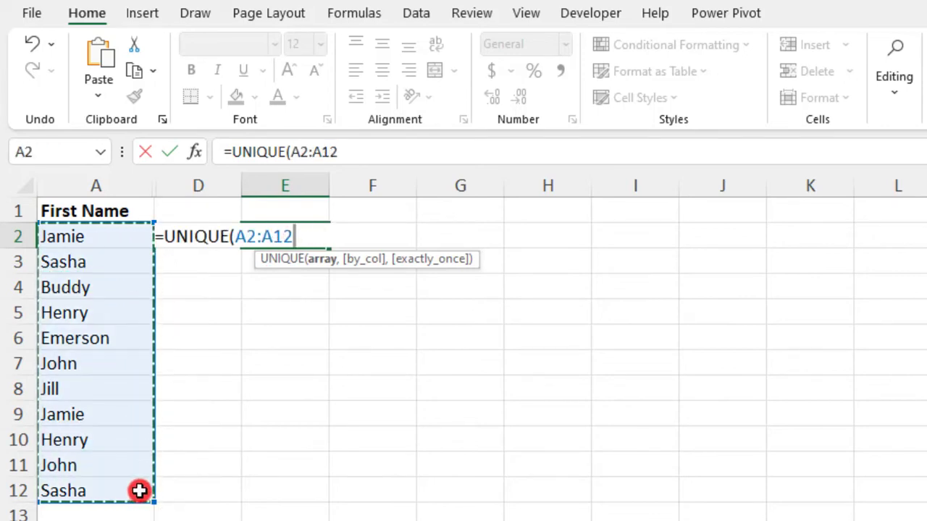
text(,)
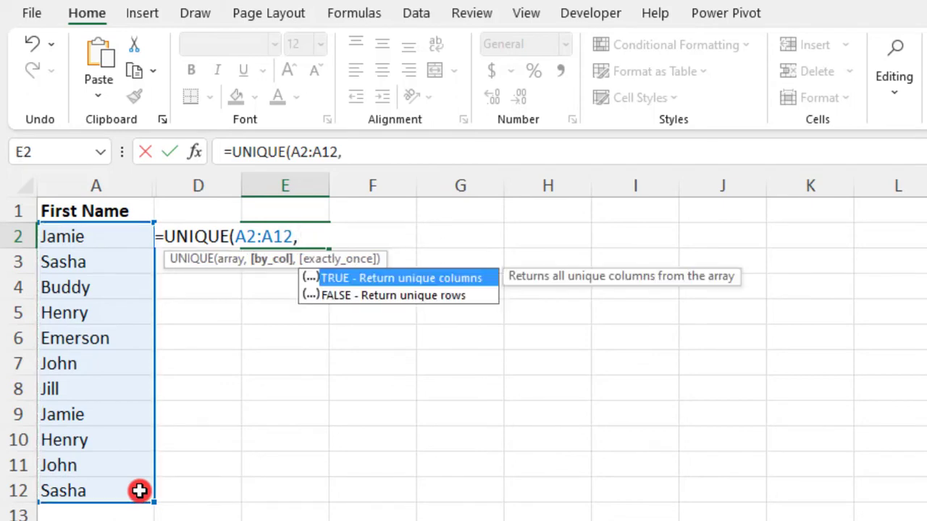
text(,)
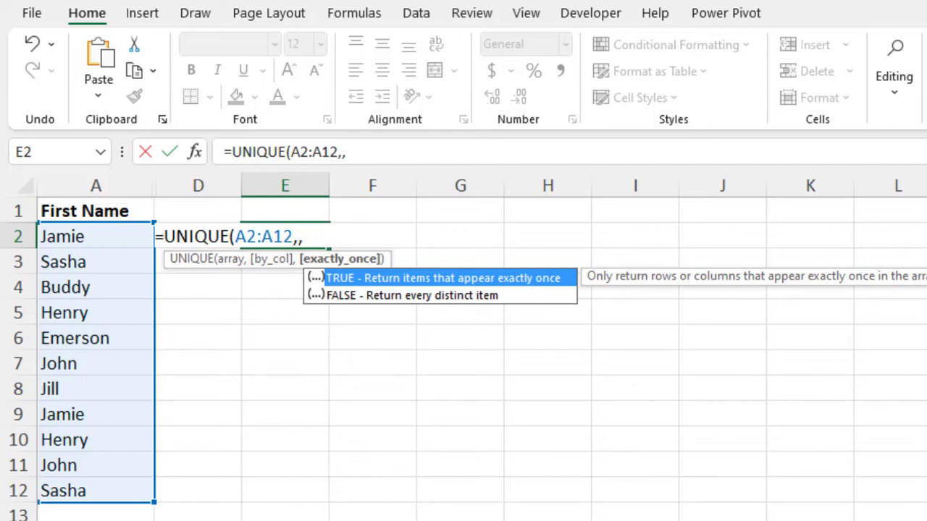
text(TRUE)
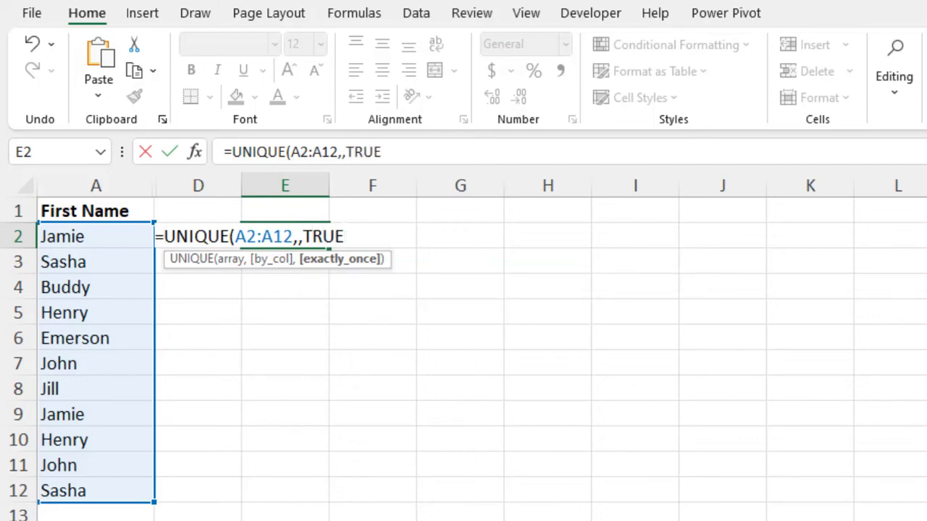
text())
key(Return)
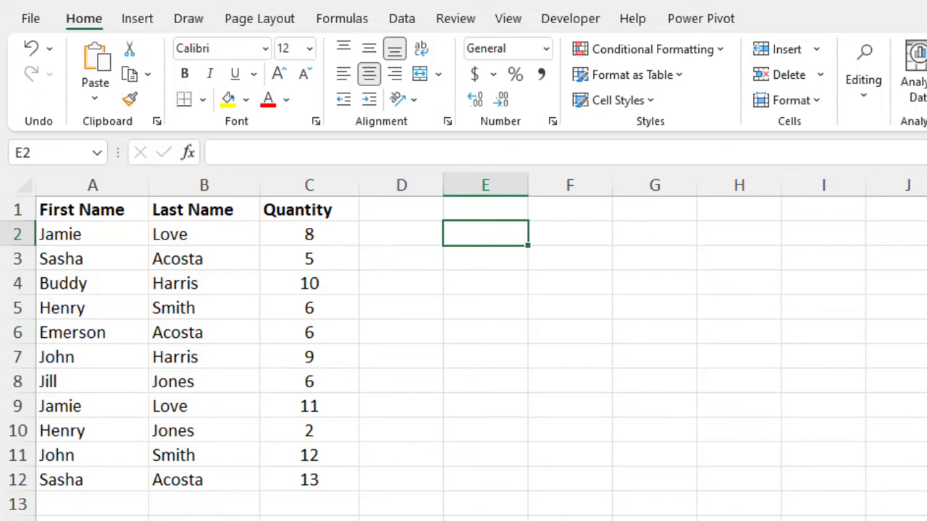
- Enter =UNIQUE(A2:B12) in E2 to spill the unique first-and-last-name pairs
text(=)
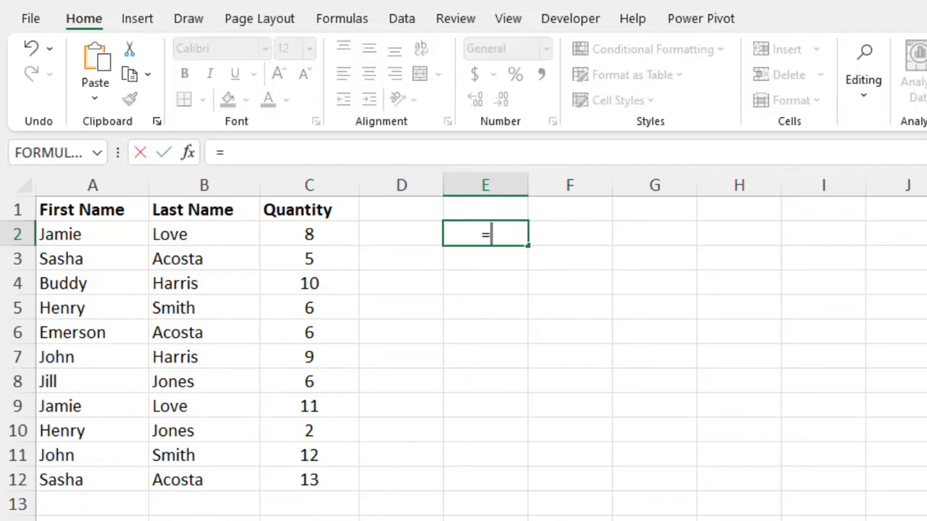
text(UNIQUE()
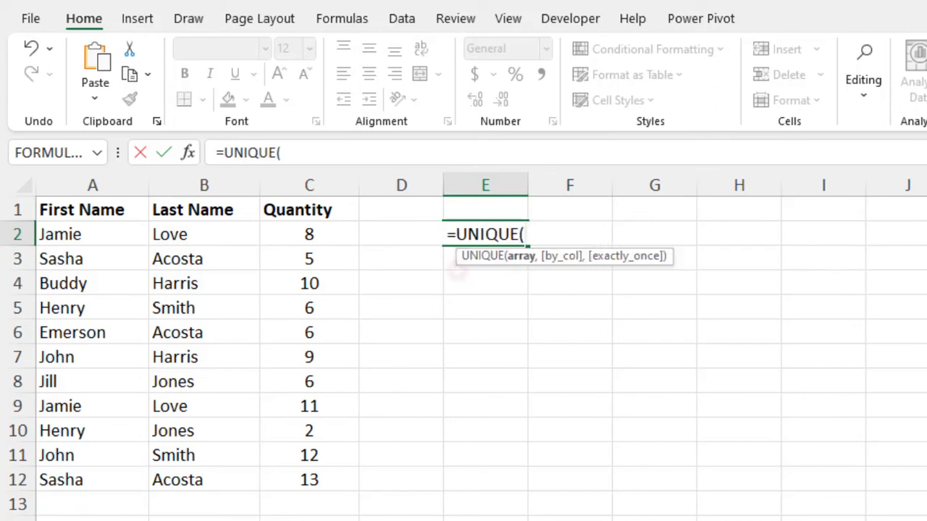
drag(89, 237, 182, 482)
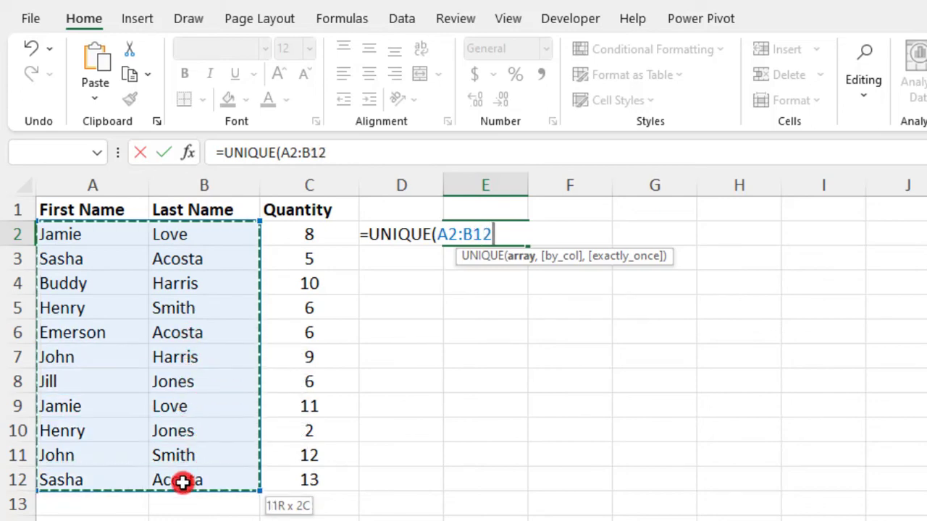
key(Return)
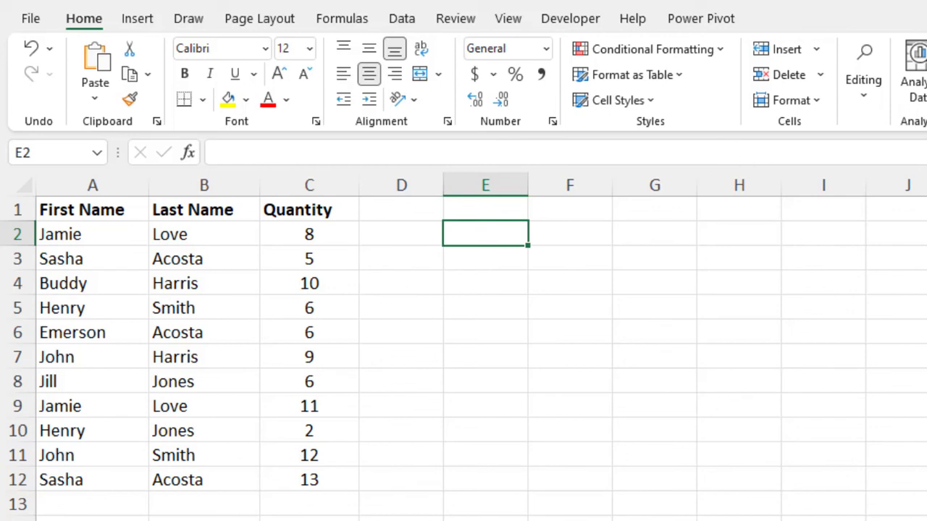
- Enter =SORT(UNIQUE(A2:A12)) in E2, listing seven first names alphabetically
text(=)
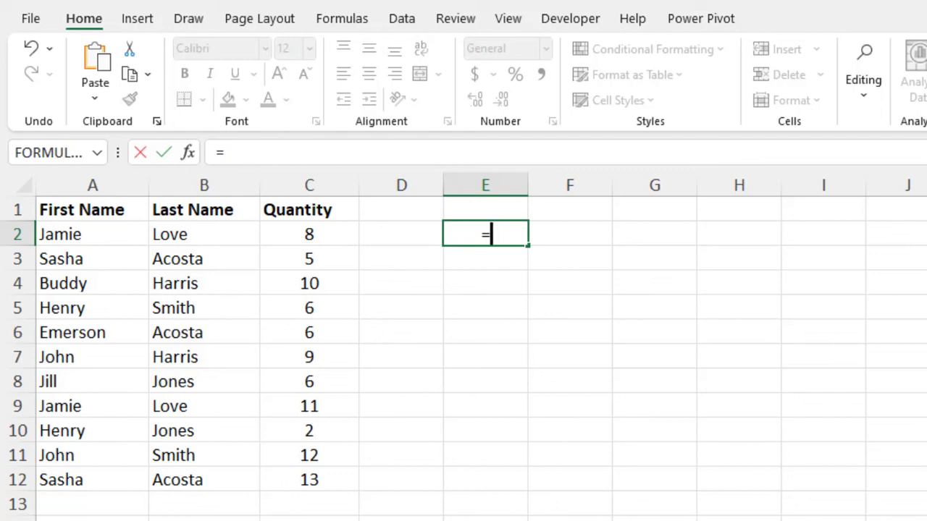
text(SORT()
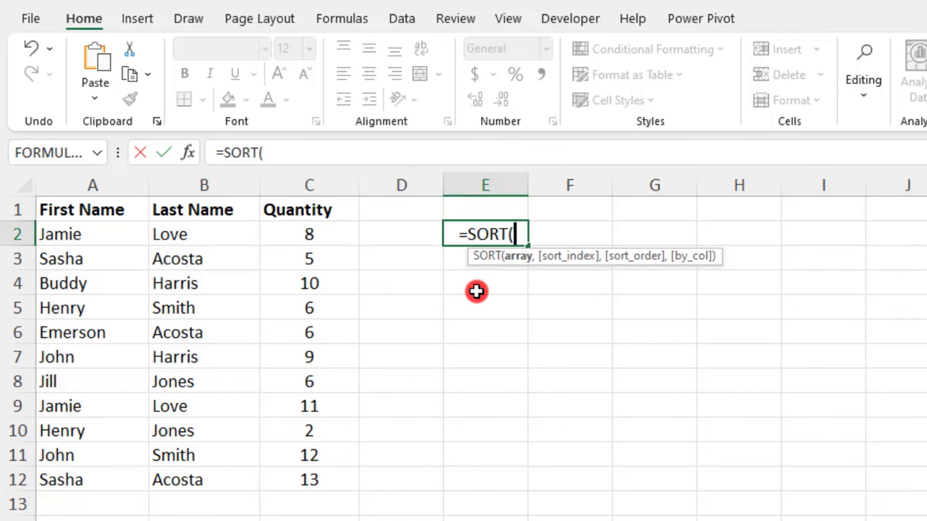
text(UNIQUE()
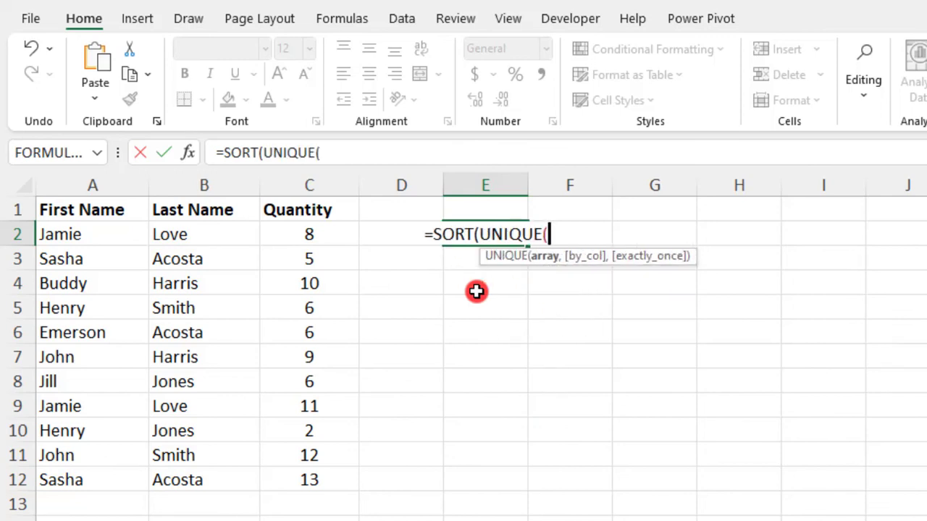
drag(115, 230, 84, 479)
text()))
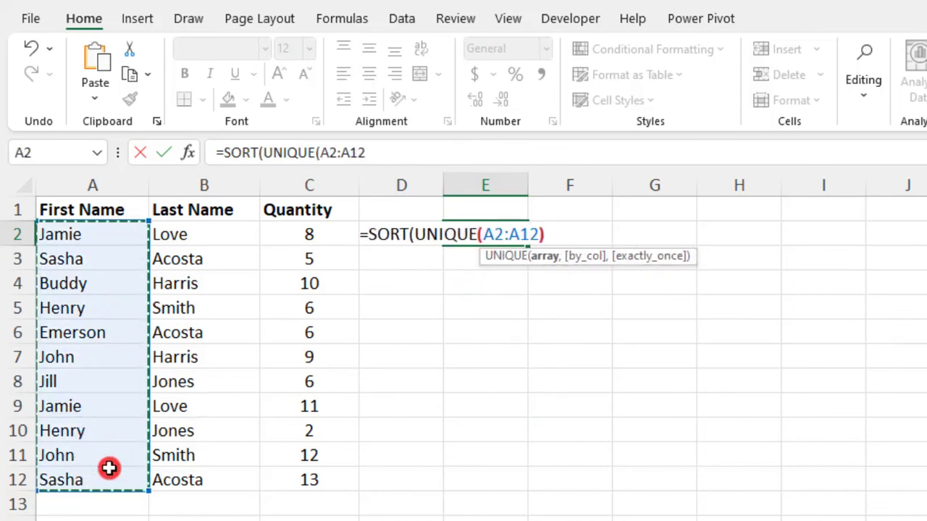
key(Return)
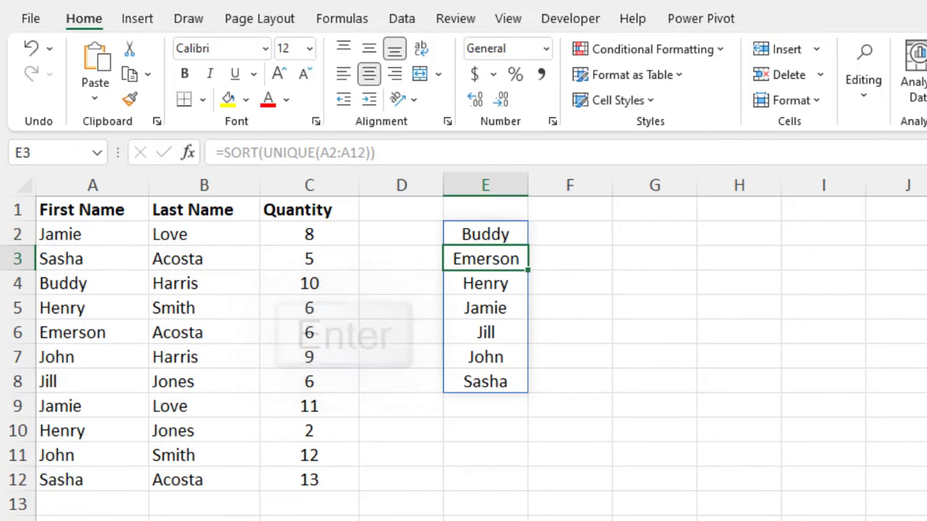